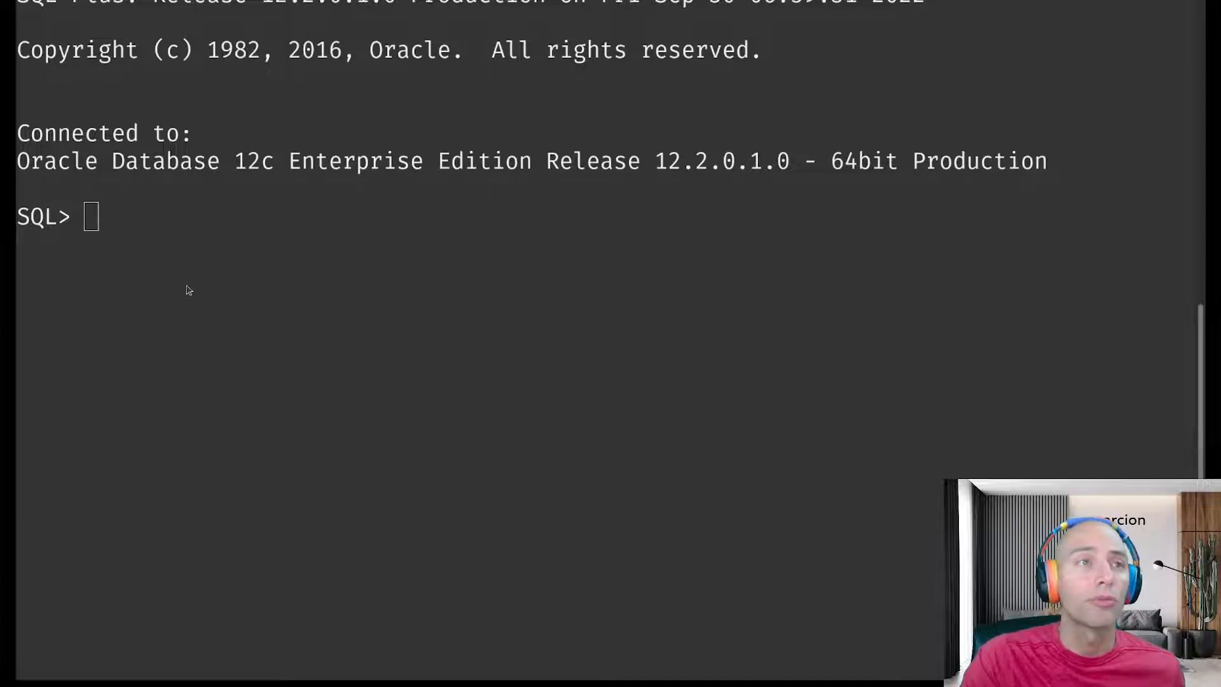
Check the database log mode with archive log list.
{"action": "type", "text": "archive log list"}
{"action": "key", "text": "Return"}
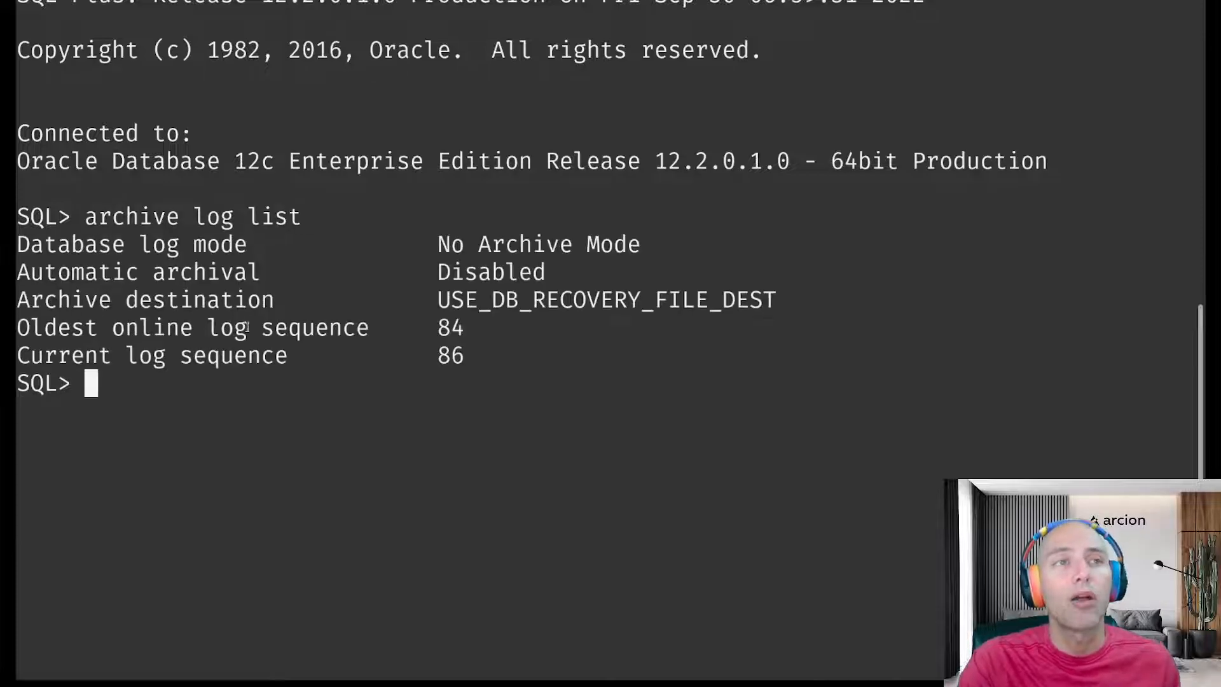
{"action": "left_click_drag", "start_coordinate": [22, 246], "coordinate": [248, 246]}
{"action": "left_click_drag", "start_coordinate": [438, 244], "coordinate": [641, 244]}
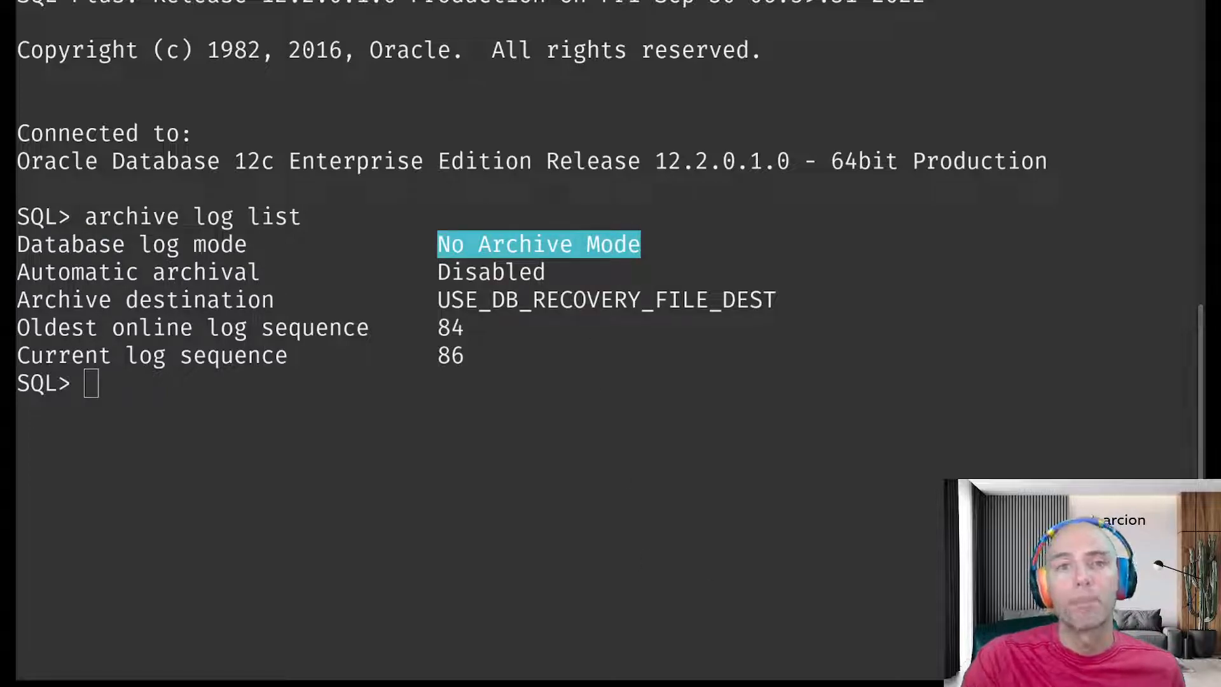
{"action": "left_click", "coordinate": [642, 245]}
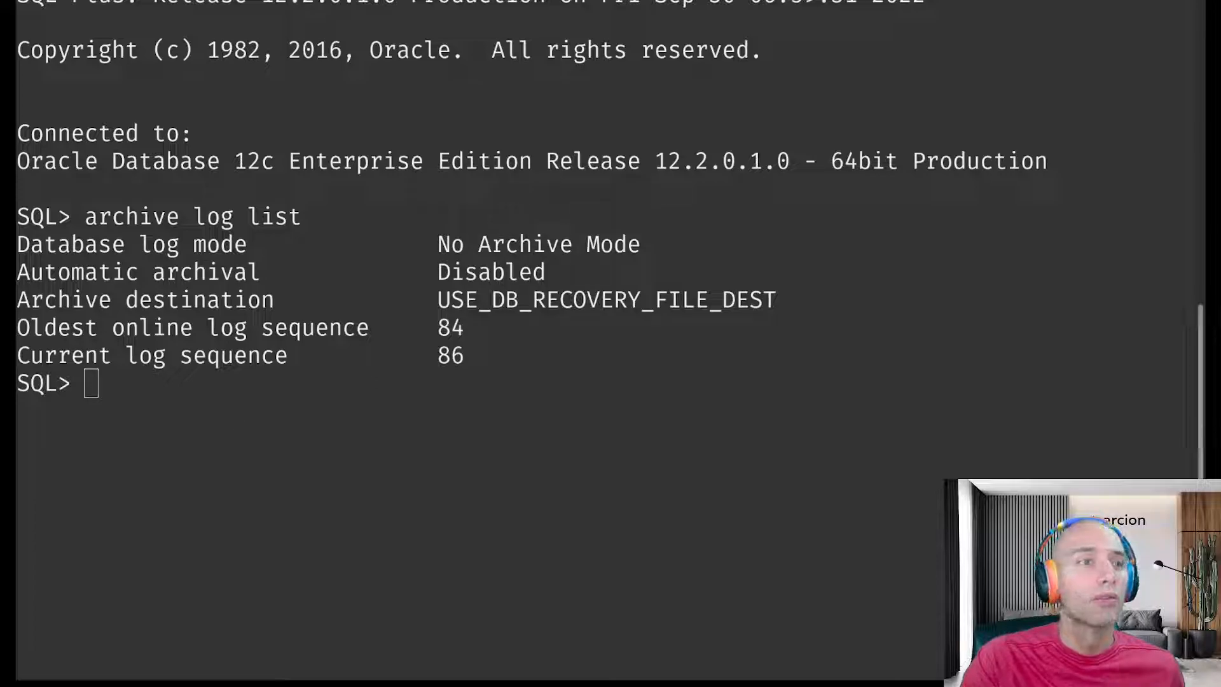
Shut down and mount the database to enable ARCHIVELOG mode, reopen it, and recheck the mode with archive log list.
{"action": "type", "text": "SHUTDOWN IMMEDIATE; STARTUP MOUNT; ALTER DATABASE ARCHIVELOG; ALTER DATABASE OPEN;"}
{"action": "left_click_drag", "start_coordinate": [18, 410], "coordinate": [289, 467]}
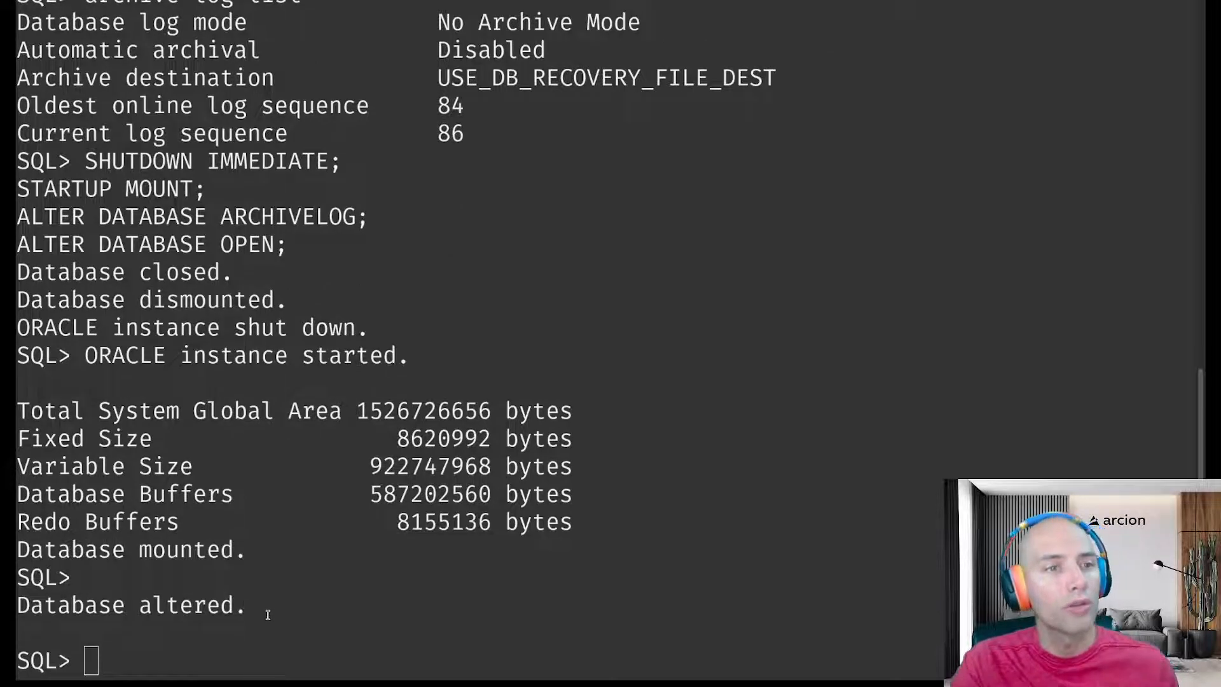
{"action": "key", "text": "Return"}
{"action": "key", "text": "Return"}
{"action": "key", "text": "Return"}
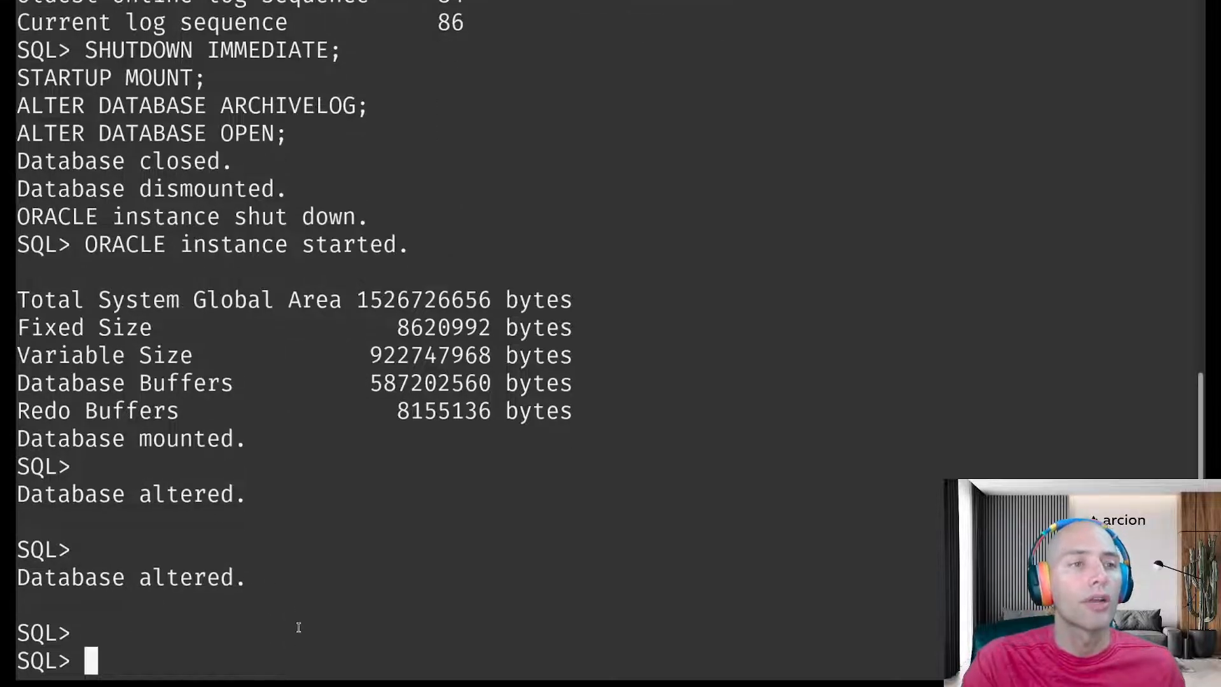
{"action": "type", "text": "archive log list"}
{"action": "key", "text": "Return"}
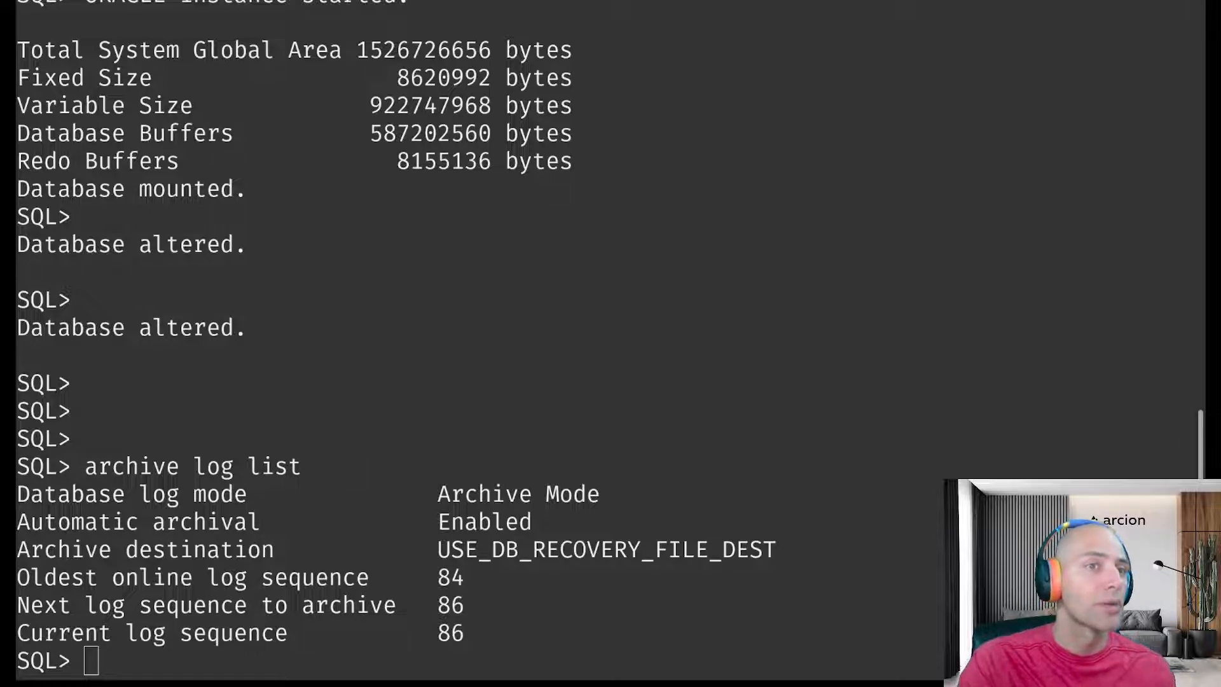
Format the supplemental_log_data_min, _all and _pk columns as a25 and query them from v$database.
{"action": "type", "text": "col supplemental_log_data_min for a25; col supplemental_log_data_all for a25; col supplemental_log_data_pk for a25; select supplemental_log_data_min, supplemental_log_data_all, supplemental_log_data_pk from v$database;"}
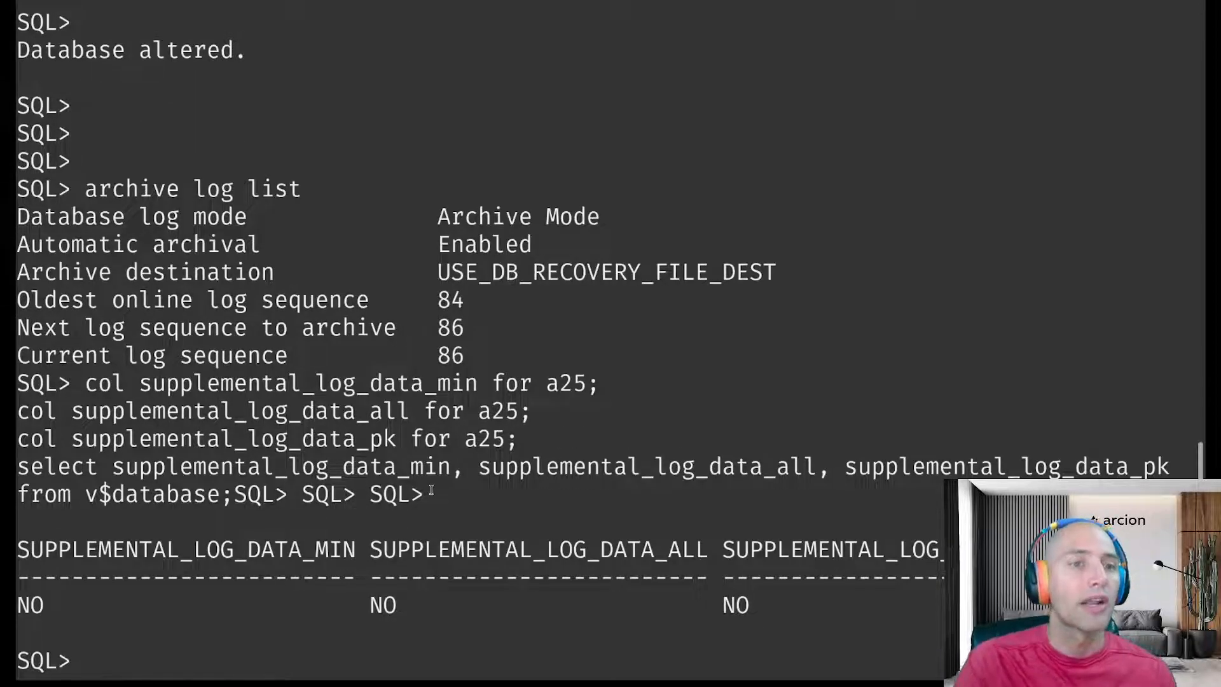
{"action": "double_click", "coordinate": [33, 603]}
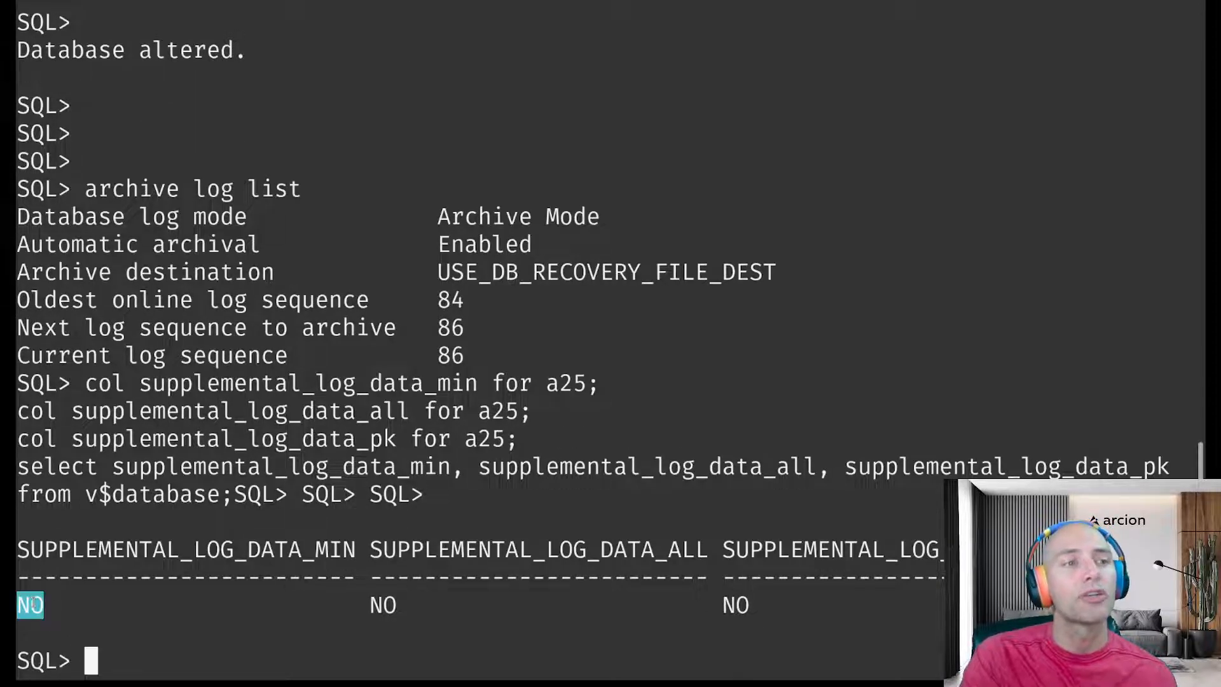
{"action": "double_click", "coordinate": [380, 604]}
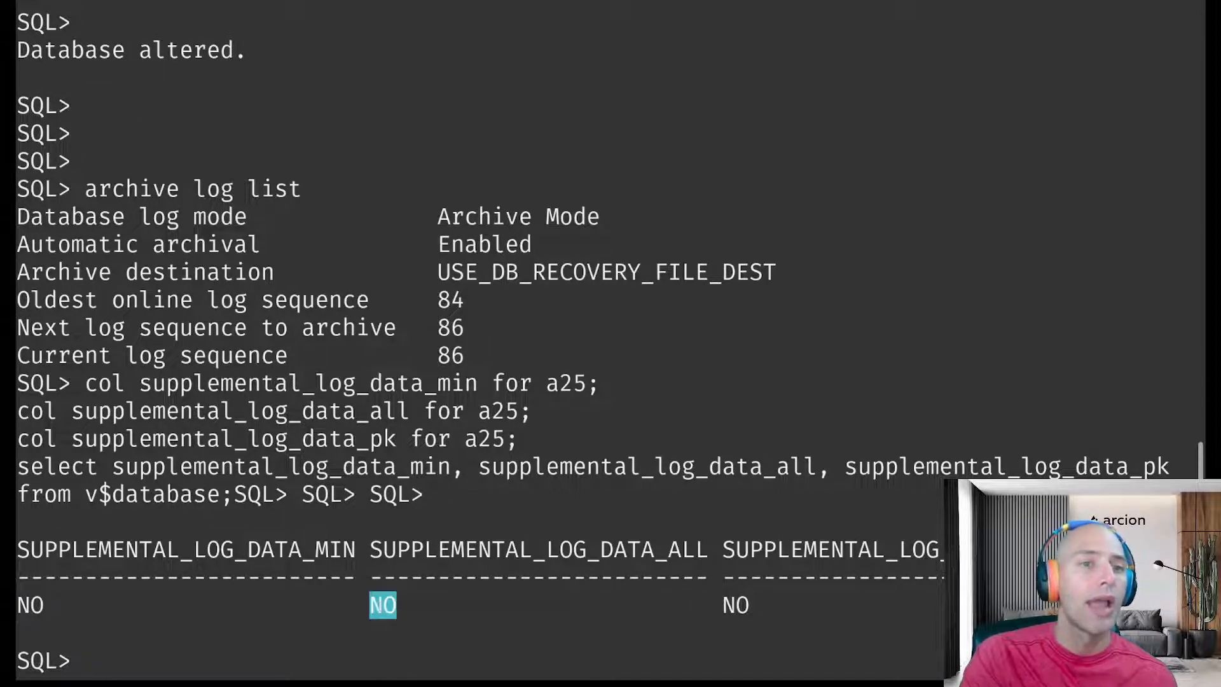
{"action": "left_click", "coordinate": [725, 612]}
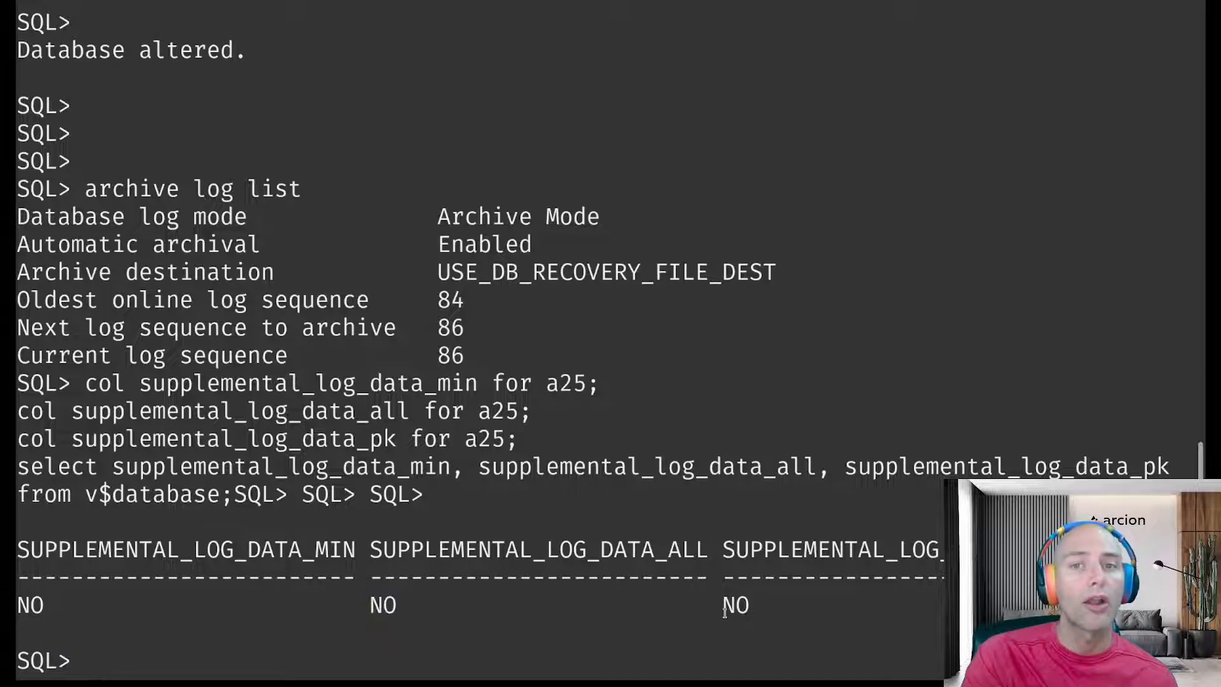
{"action": "double_click", "coordinate": [724, 612]}
{"action": "left_click", "coordinate": [482, 659]}
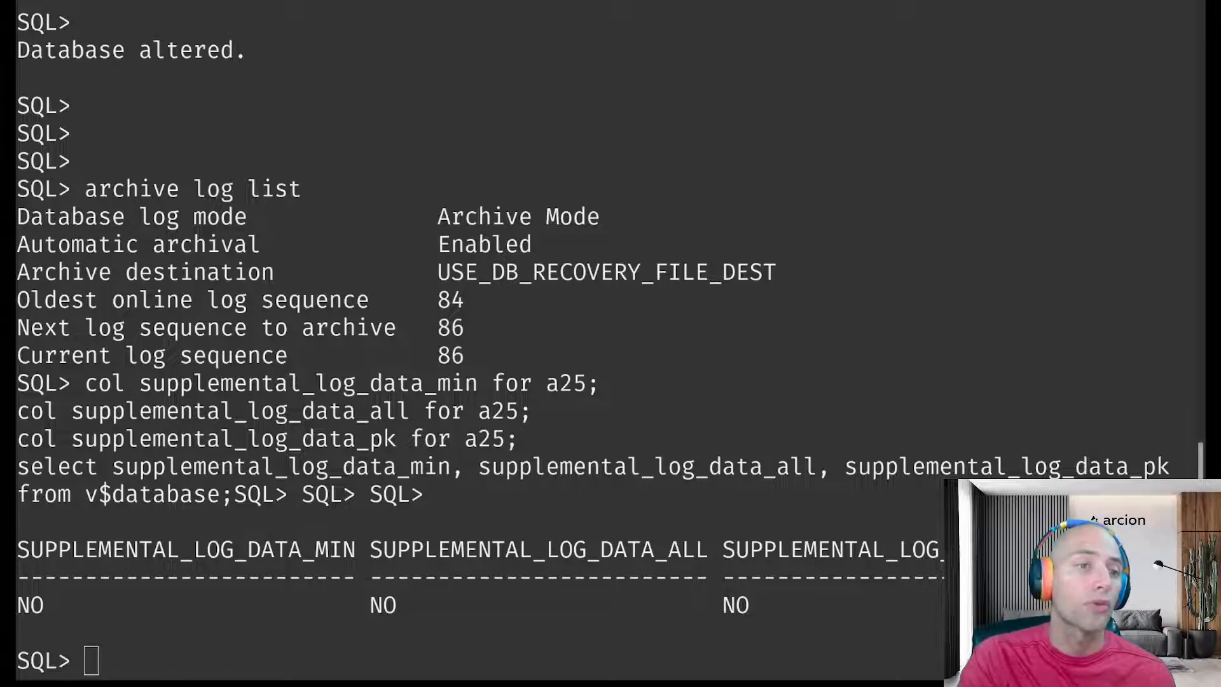
Alter the database to force logging and add supplemental log data for ALL columns.
{"action": "middle_click", "coordinate": [234, 653]}
{"action": "key", "text": "Return"}
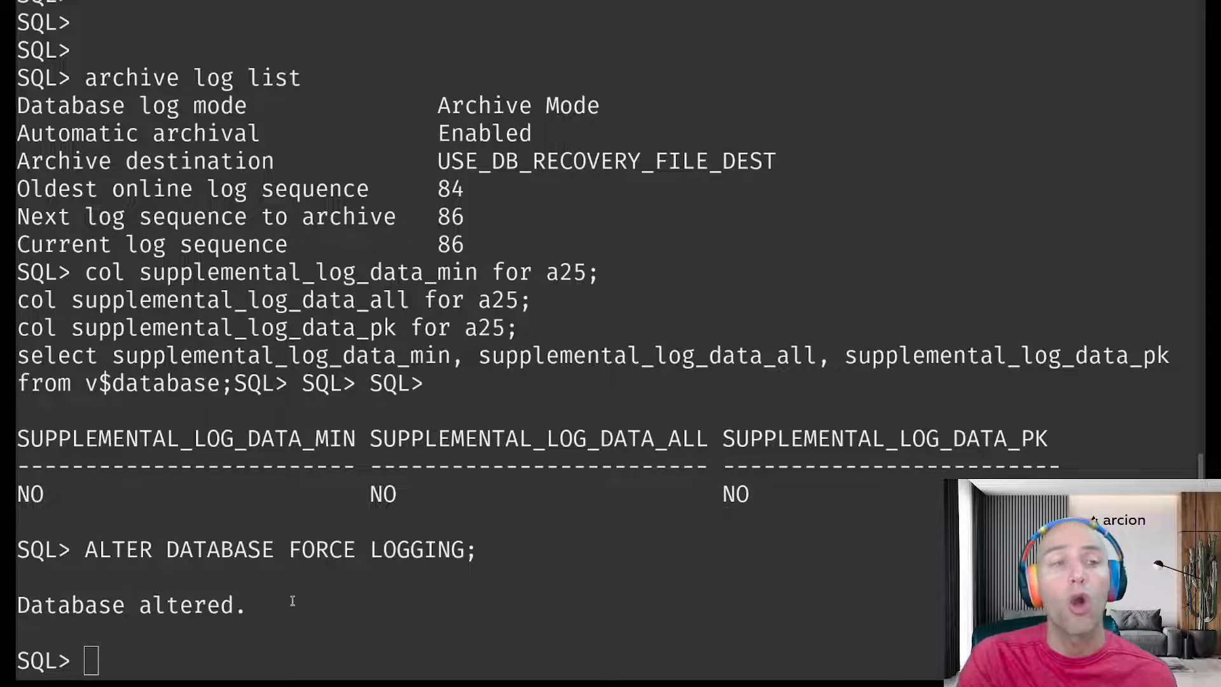
{"action": "left_click", "coordinate": [303, 632]}
{"action": "type", "text": "ALTER DATABASE ADD SUPPLEMENTAL LOG DATA (ALL) COLUMNS;"}
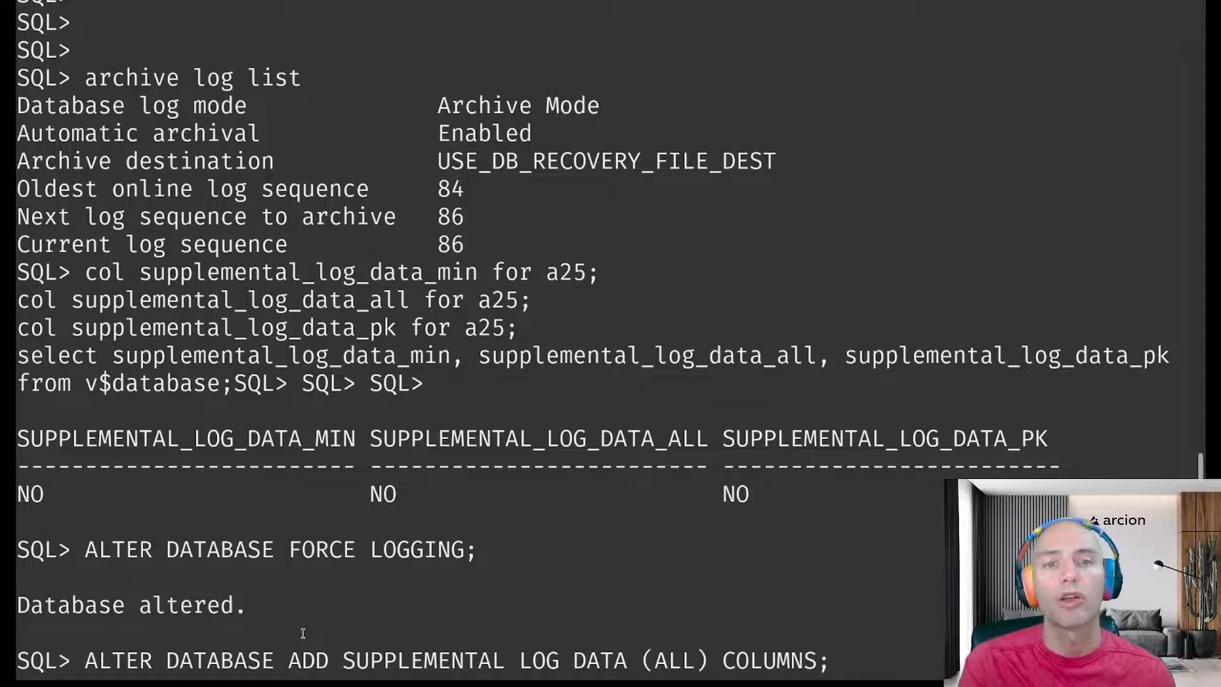
{"action": "key", "text": "Return"}
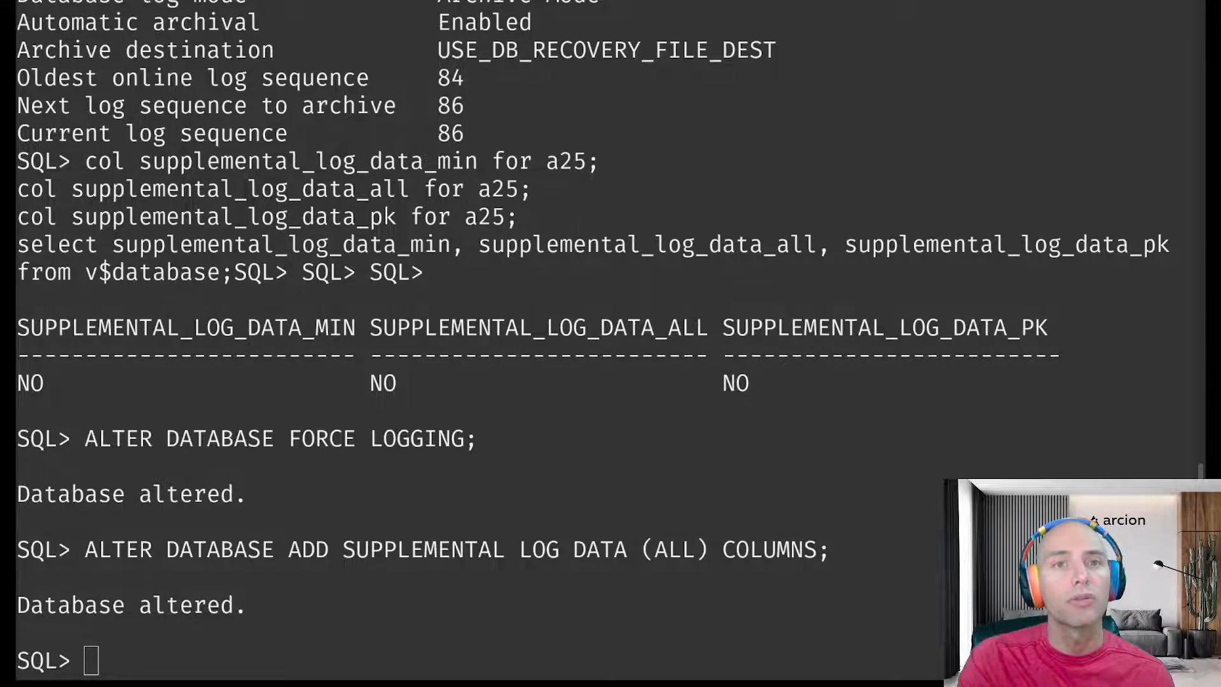
Query the three supplemental log data columns from v$database again and switch the system logfile.
{"action": "type", "text": "select supplemental_log_data_min, supplemental_log_data_all, supplemental_log_data_pk from v$database;"}
{"action": "key", "text": "Return"}
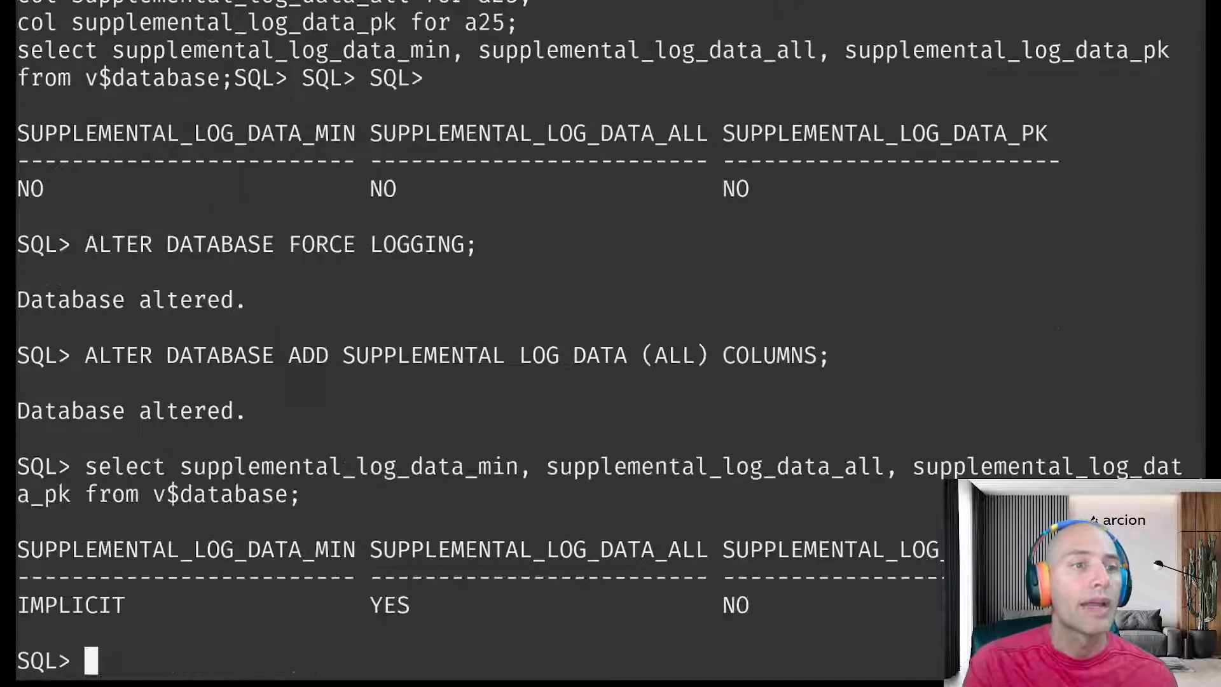
{"action": "double_click", "coordinate": [68, 607]}
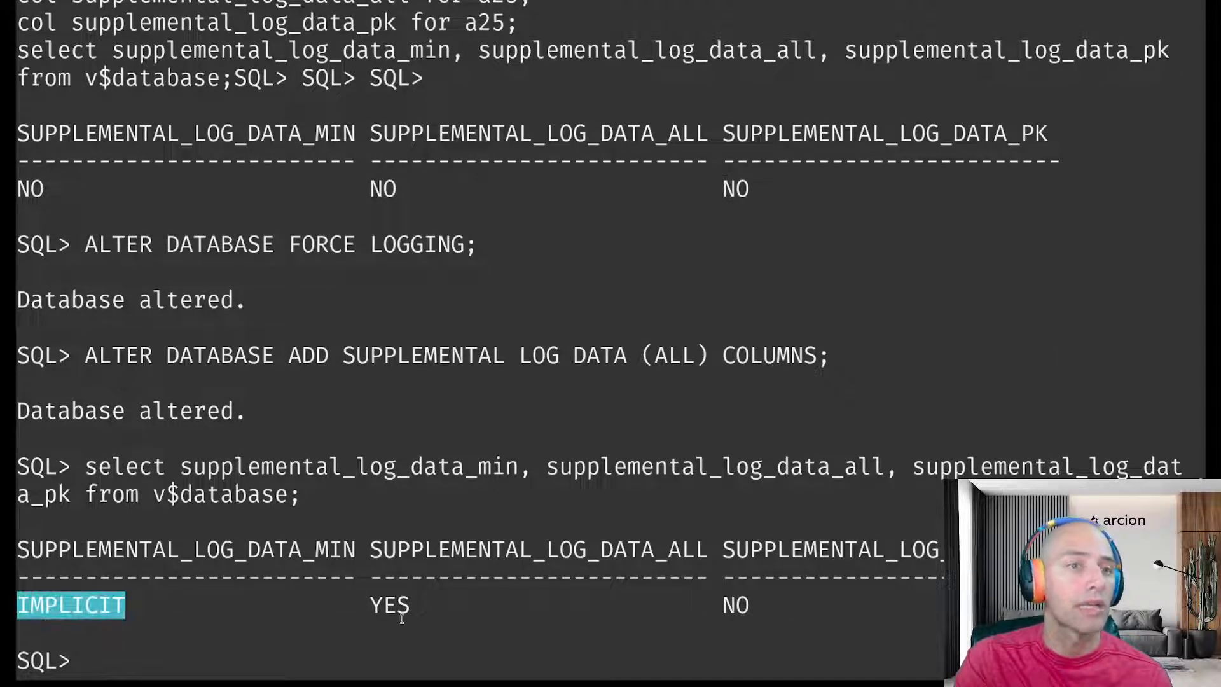
{"action": "double_click", "coordinate": [387, 606]}
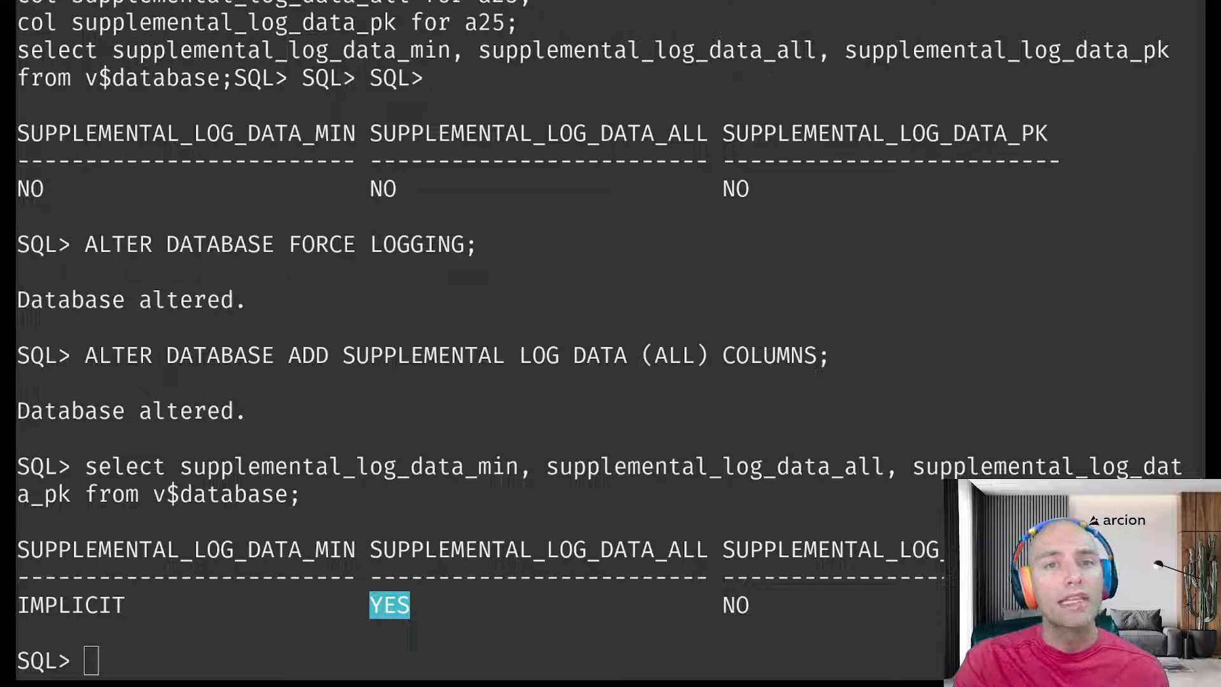
{"action": "left_click", "coordinate": [413, 585]}
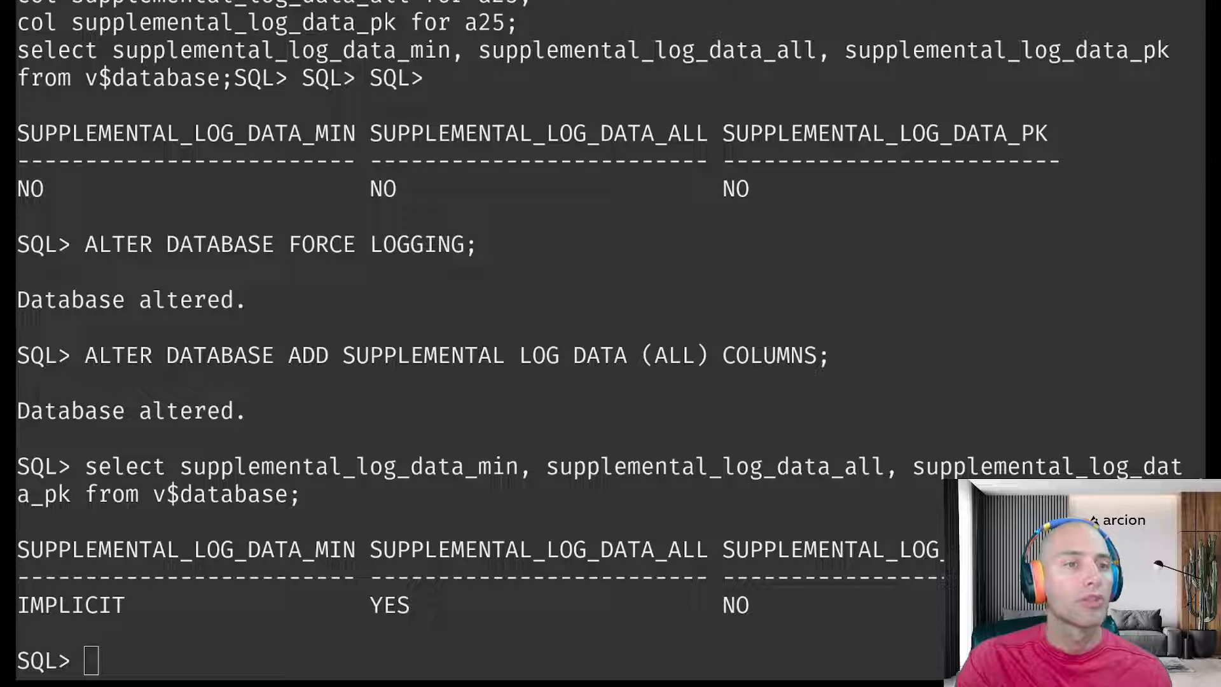
{"action": "type", "text": "alter system switch logfile;"}
{"action": "key", "text": "Return"}
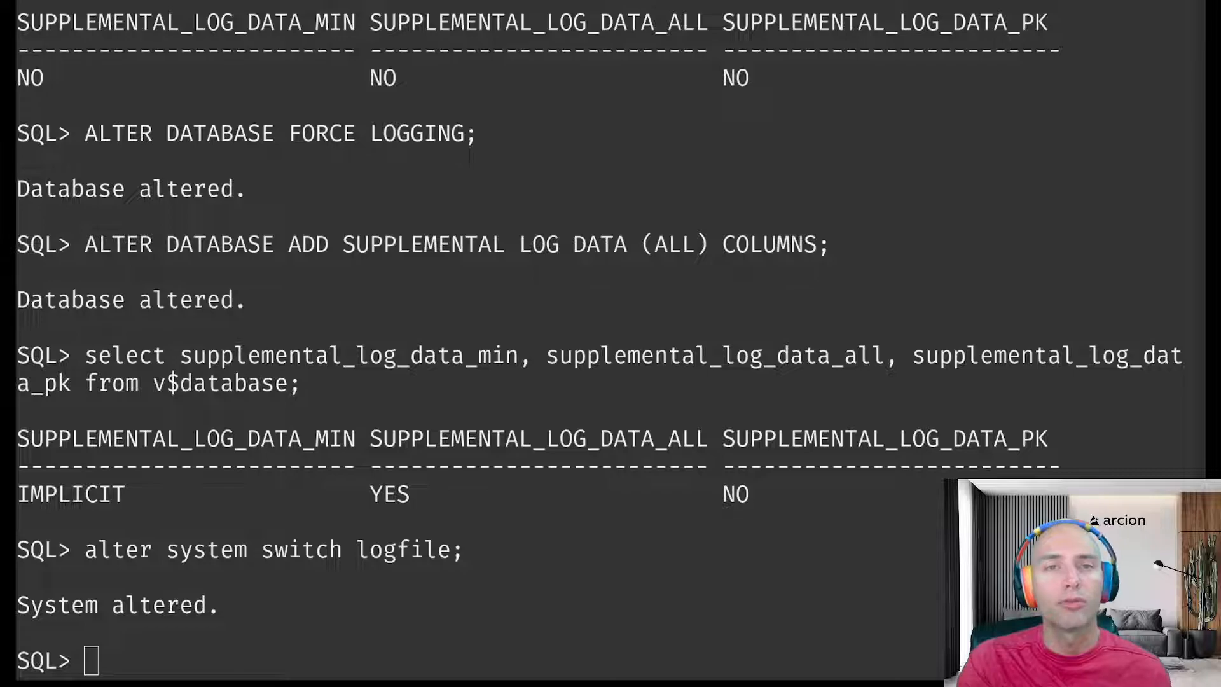
Create the role arcion_replicant_role and run the prepared batch of privilege grants.
{"action": "type", "text": "create role arcion_replicant_role;"}
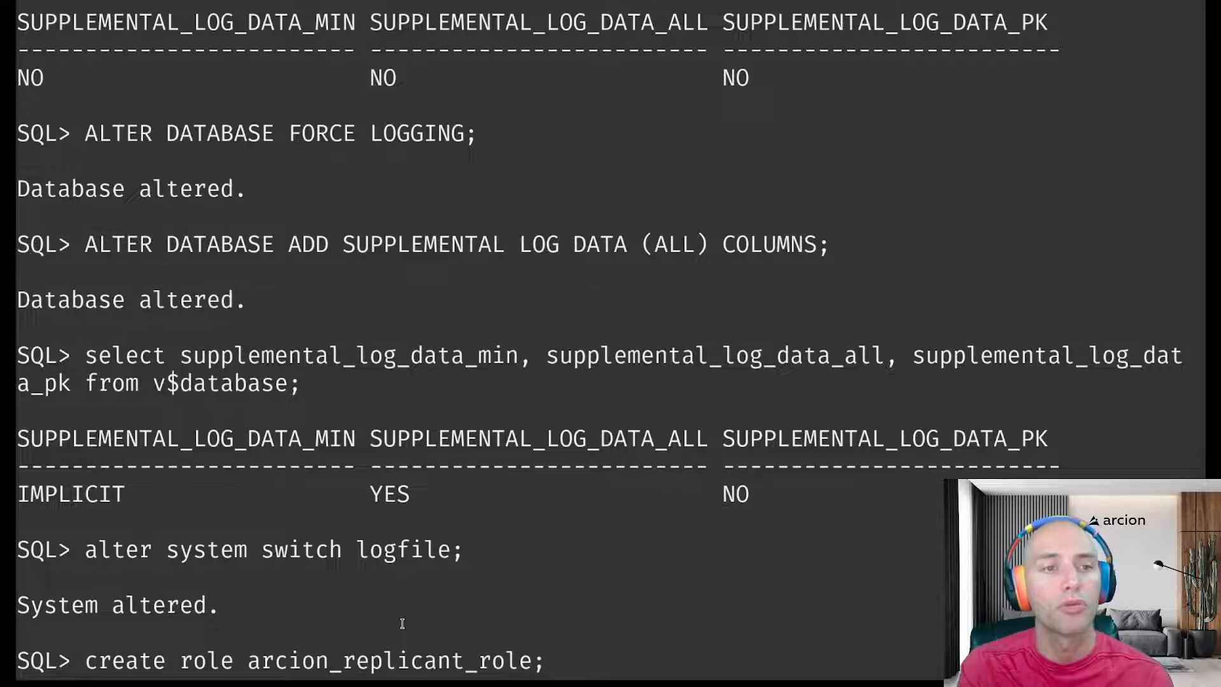
{"action": "key", "text": "Return"}
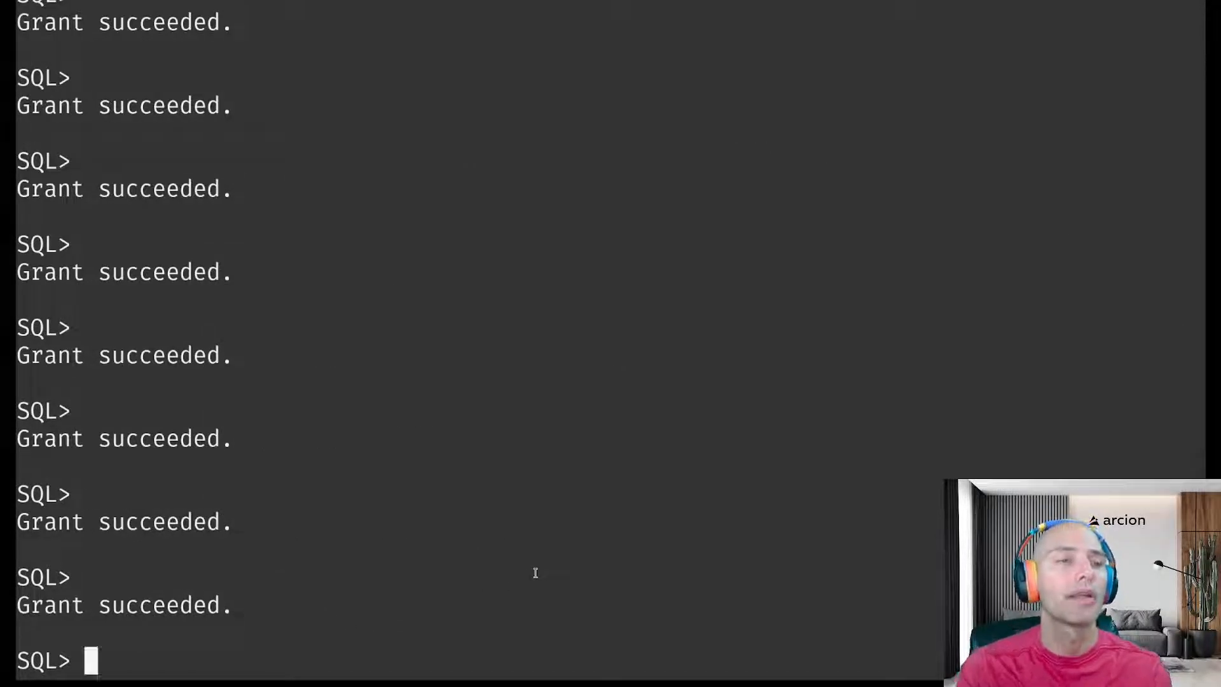
{"action": "key", "text": "Return"}
{"action": "key", "text": "Return"}
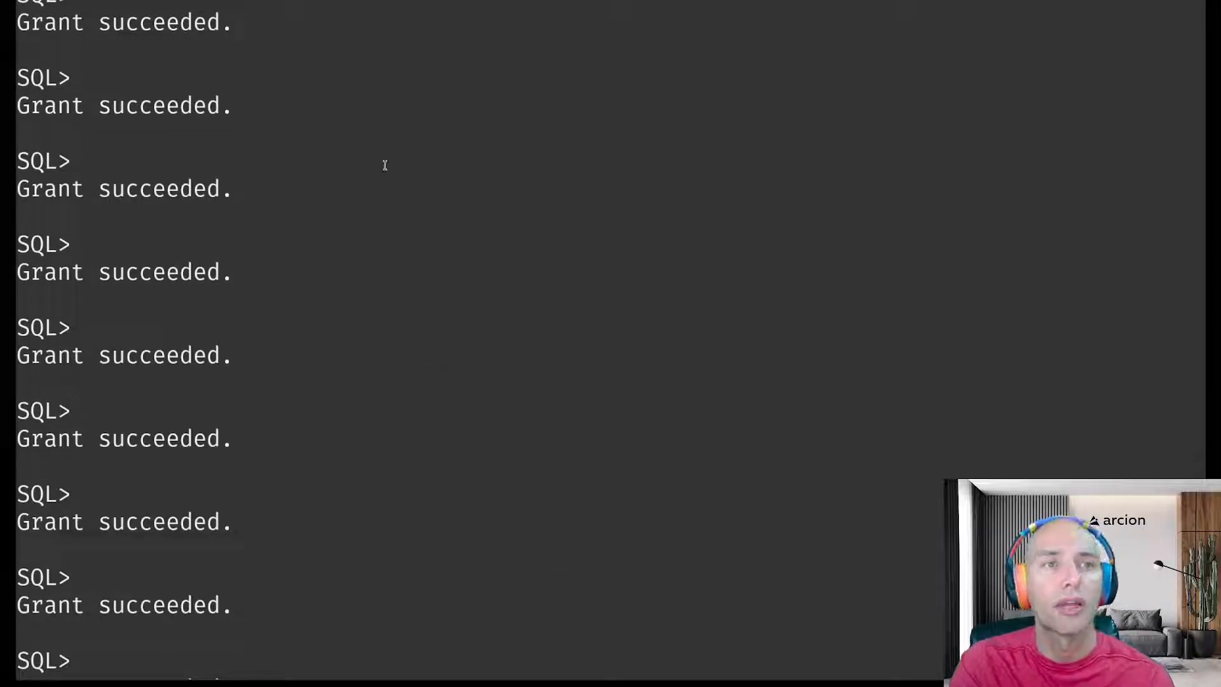
{"action": "scroll", "coordinate": [352, 318], "scroll_direction": "up", "scroll_amount": 15}
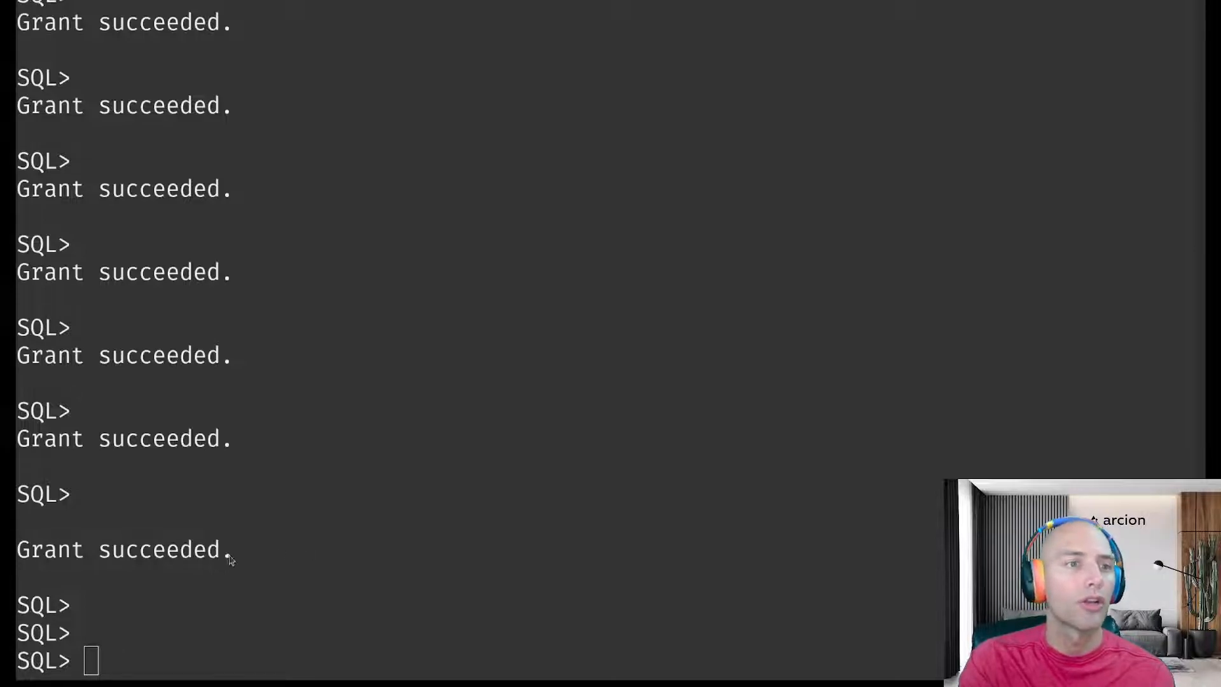
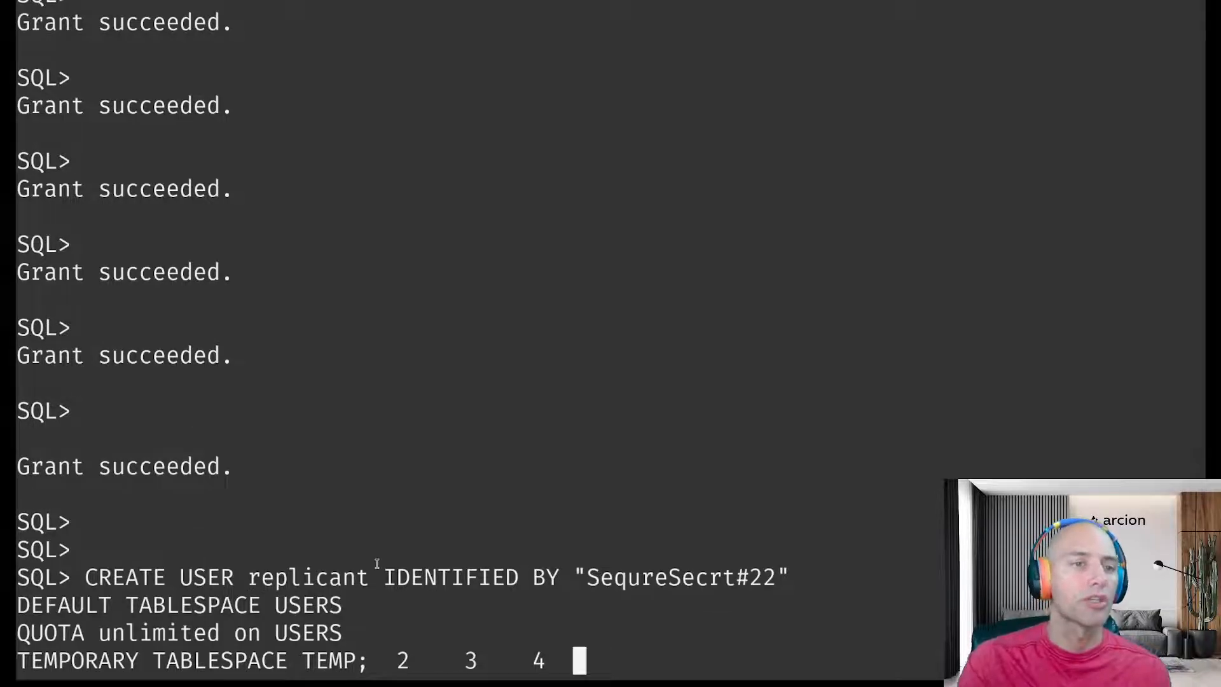
Create user replicant with a password, default tablespace USERS with unlimited quota and temporary tablespace TEMP, and grant it arcion_replicant_role.
{"action": "key", "text": "Return"}
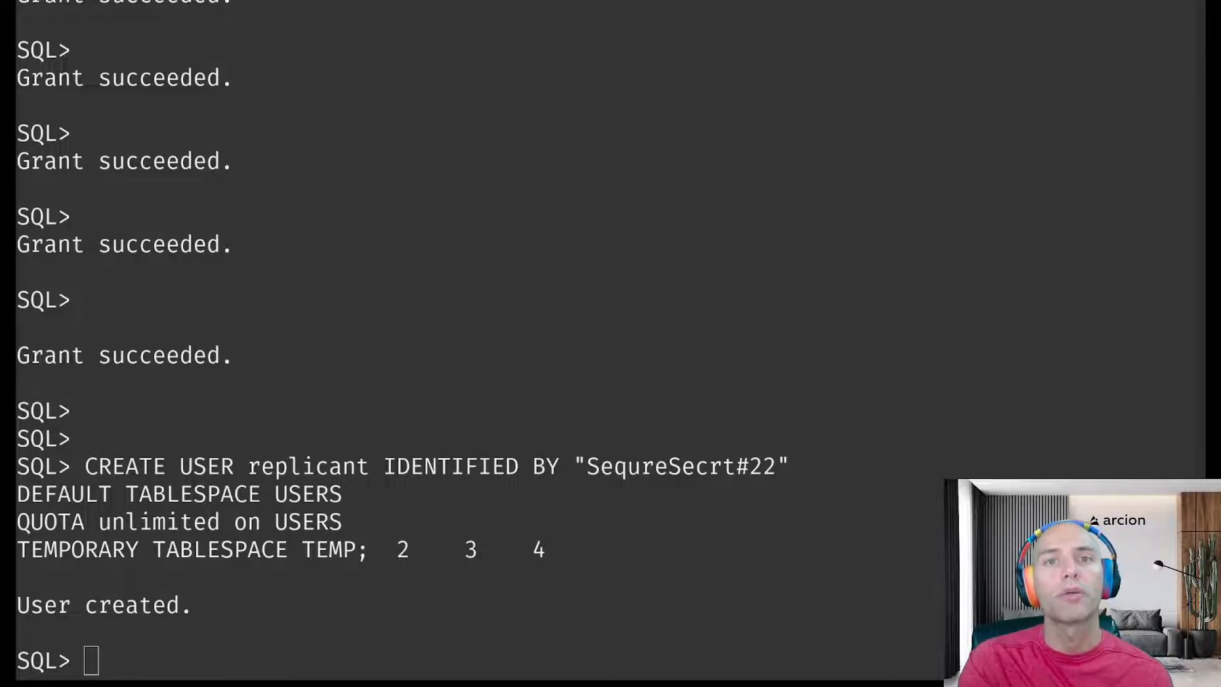
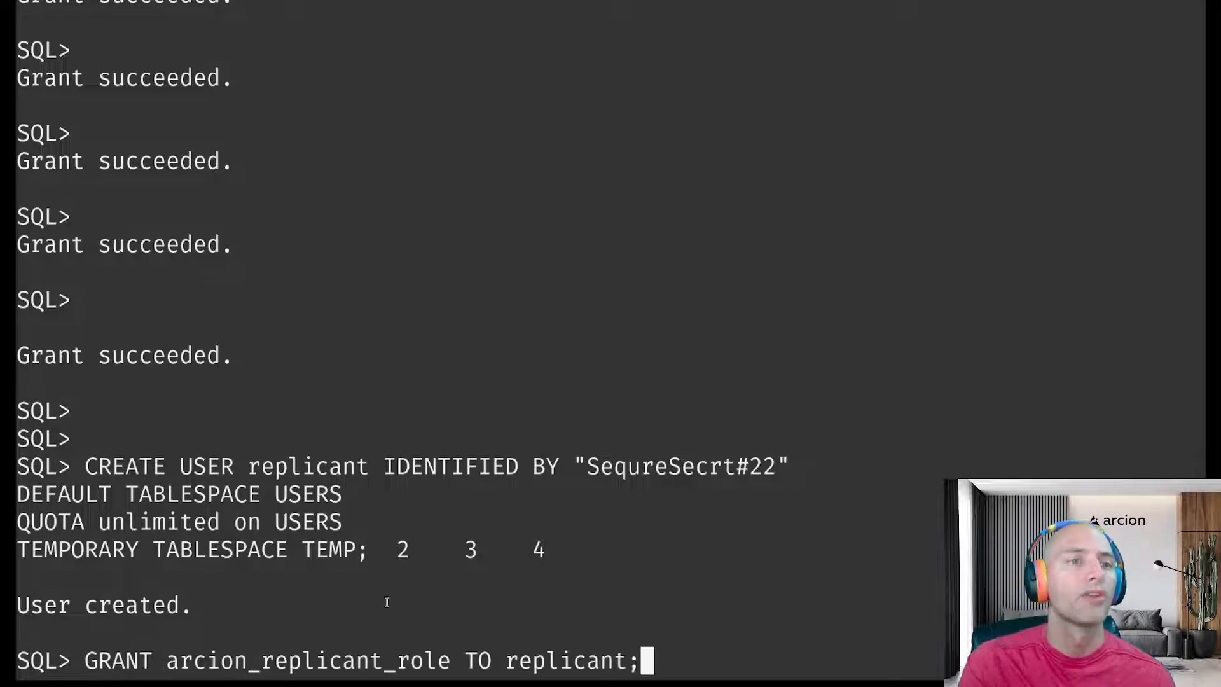
{"action": "key", "text": "Return"}
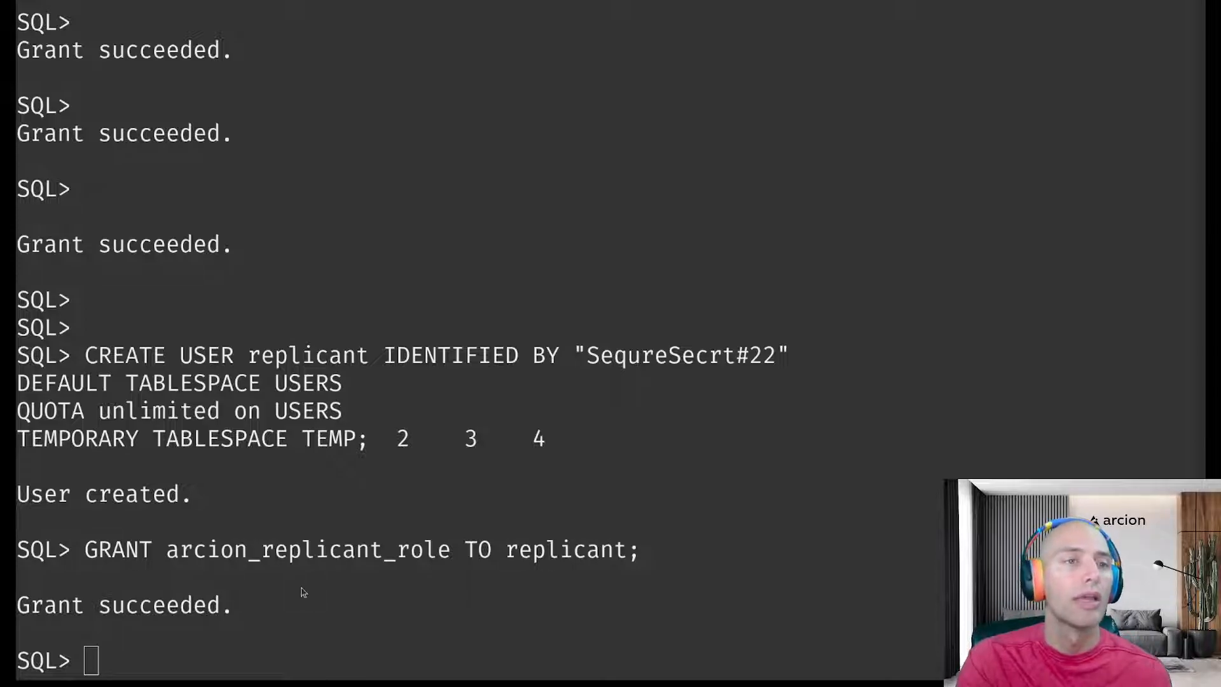
Create the table "ARCION"."replicate_io_cdc_heartbeat" with "timestamp" as its primary key.
{"action": "type", "text": "CREATE TABLE \"ARCION\".\"replicate_io_cdc_heartbeat\"(\"timestamp\" NUMBER NOT NULL, PRIMARY KEY(\"timestamp\"));"}
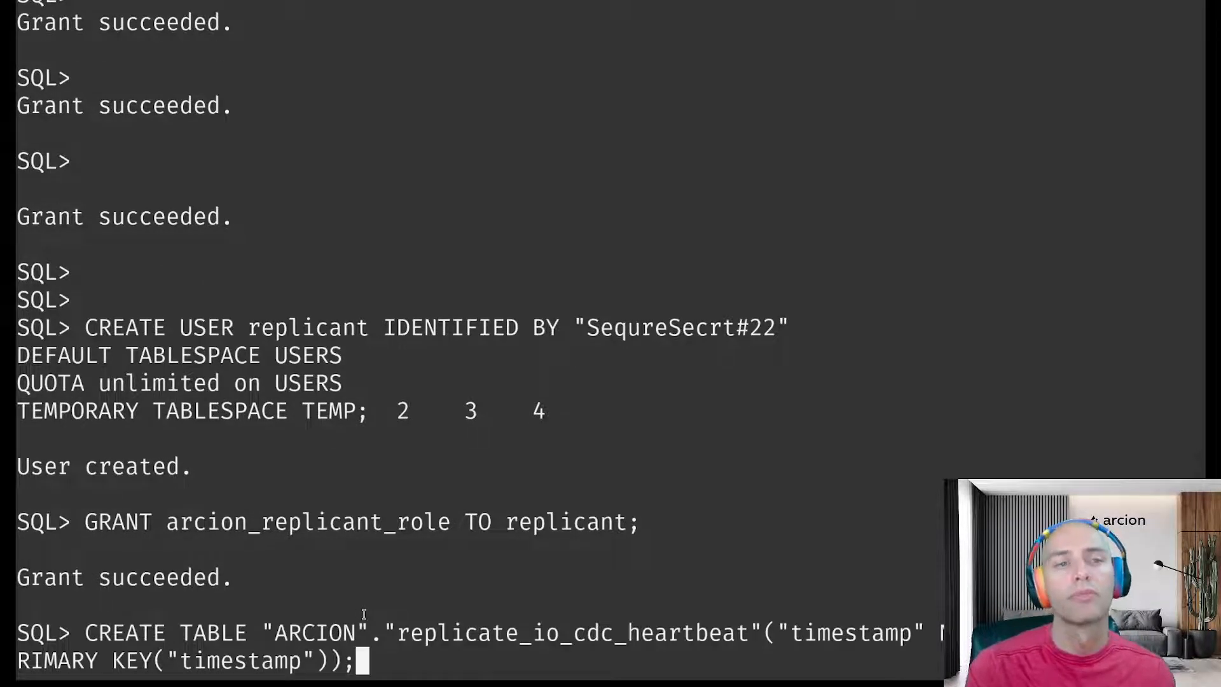
{"action": "key", "text": "Return"}
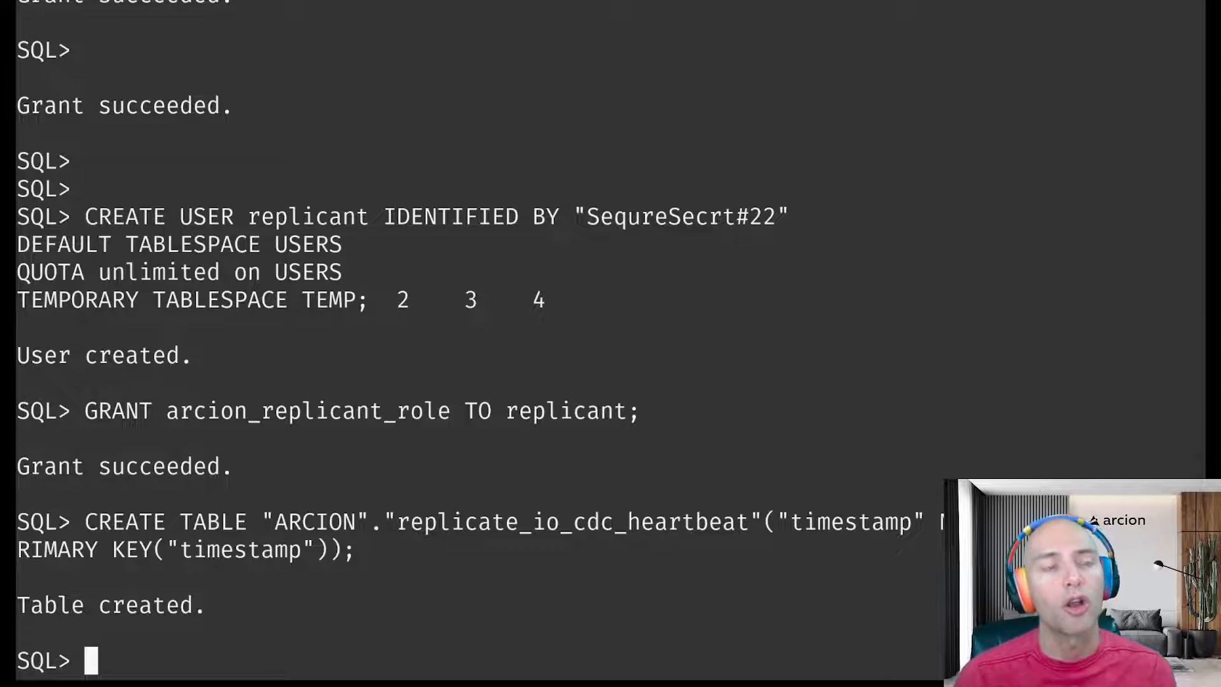